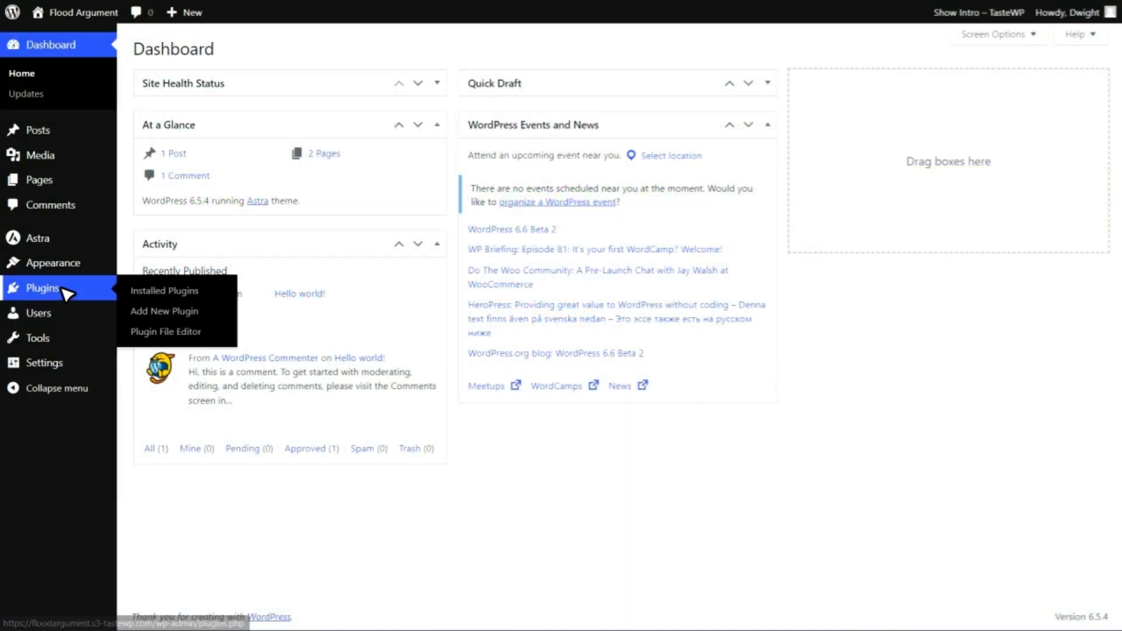
Step: Find and install the 'Sheets to WP Table live sync' plugin from Add New Plugin
{"action": "left_click", "coordinate": [159, 313]}
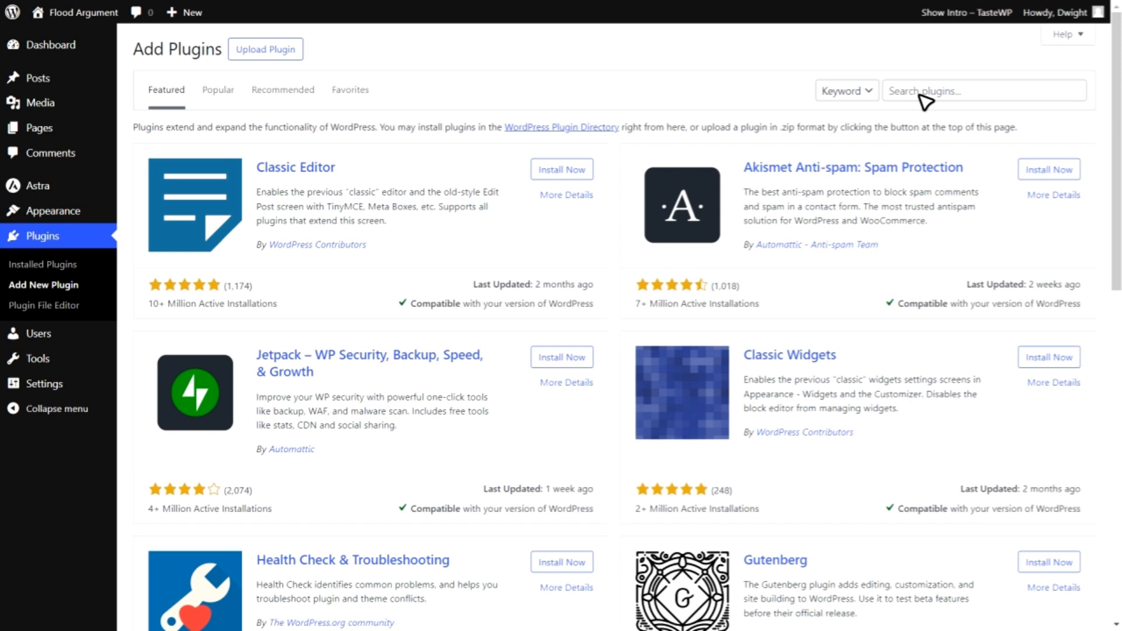
{"action": "left_click", "coordinate": [925, 91]}
{"action": "type", "text": "Sheets to WP Table live sync"}
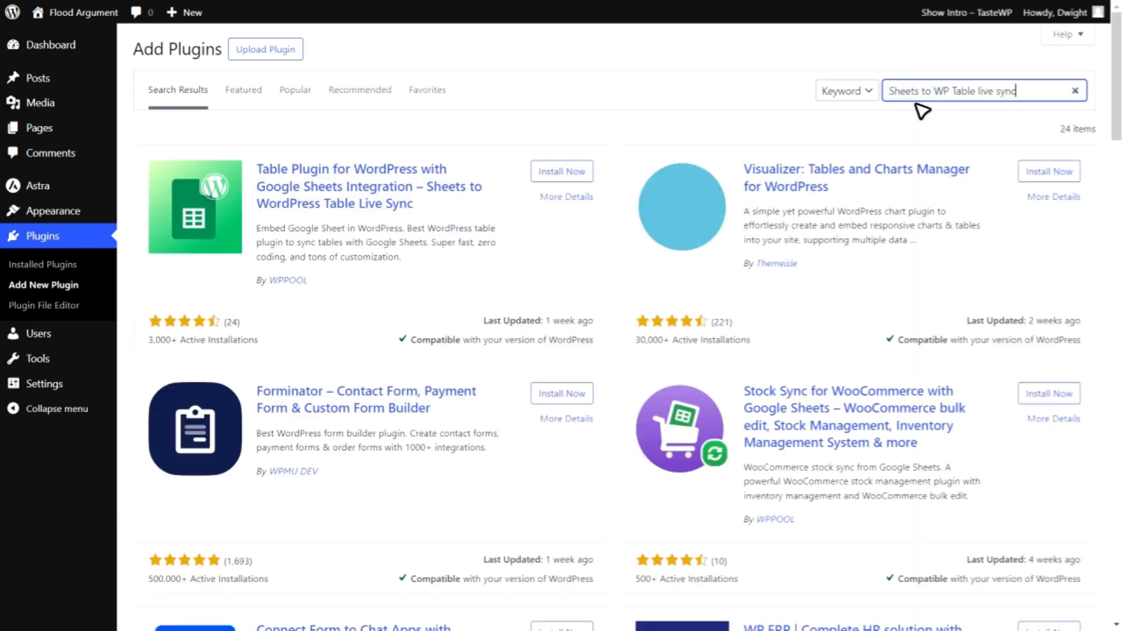
{"action": "left_click", "coordinate": [561, 171]}
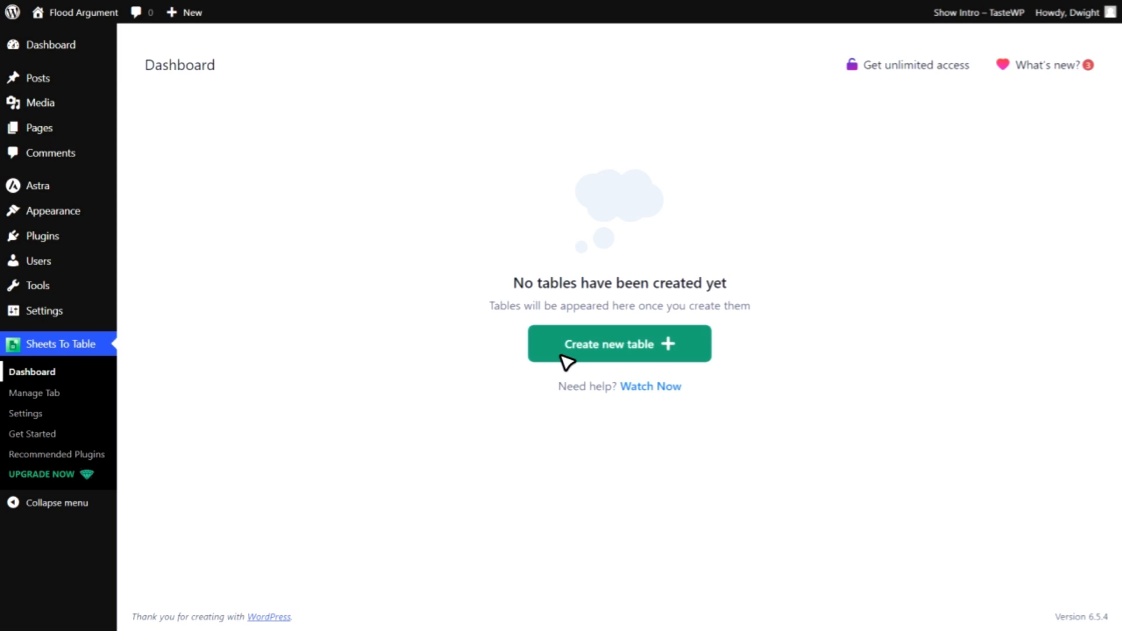
Step: Create a table from the pasted Google Sheet URL and retitle it 'Processor Models'
{"action": "left_click", "coordinate": [566, 358]}
{"action": "key", "text": "ctrl+v"}
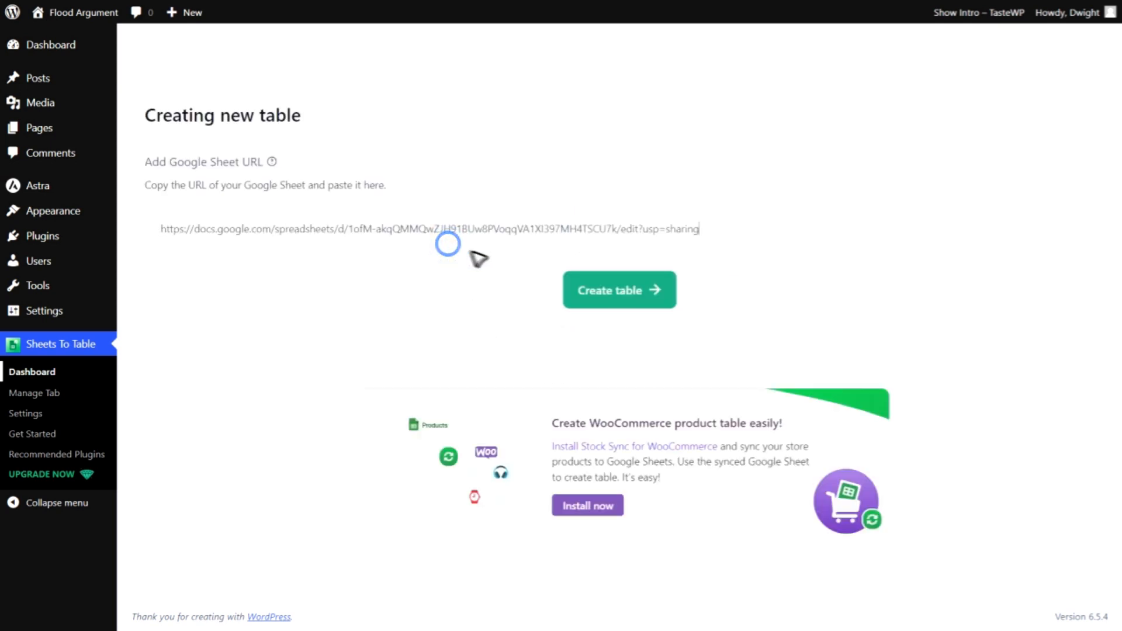
{"action": "left_click", "coordinate": [586, 293]}
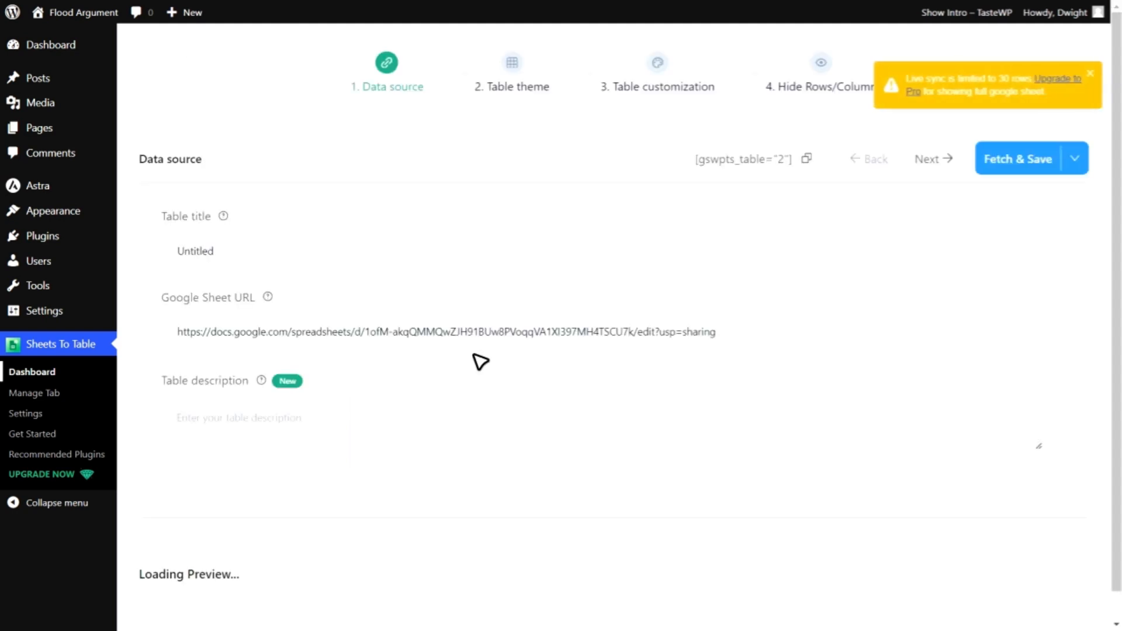
{"action": "double_click", "coordinate": [195, 251]}
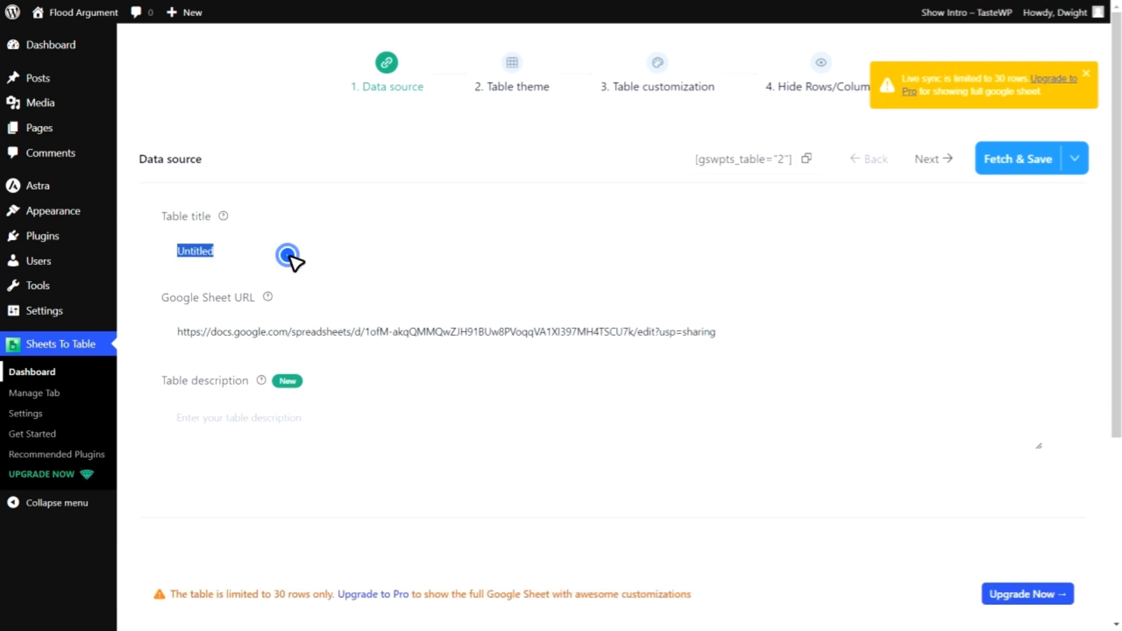
{"action": "type", "text": "Processor Models"}
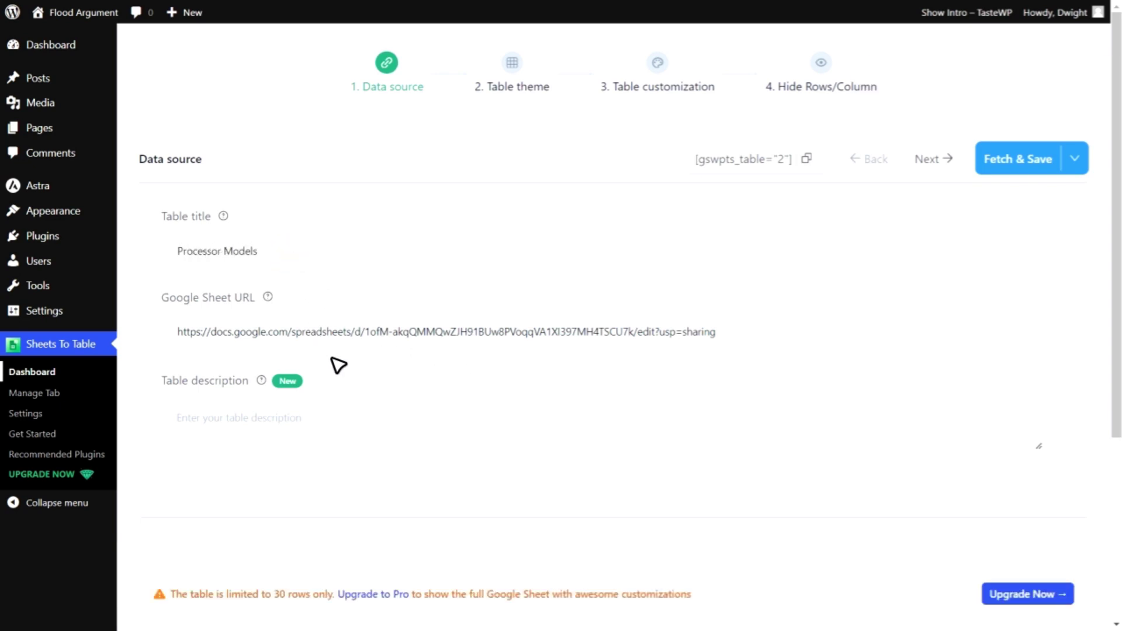
{"action": "scroll", "coordinate": [339, 365], "scroll_direction": "down", "scroll_amount": 5}
{"action": "scroll", "coordinate": [345, 551], "scroll_direction": "up", "scroll_amount": 5}
Step: Enable Show Table title, Merge cells, and Import images in the table settings
{"action": "left_click", "coordinate": [658, 86]}
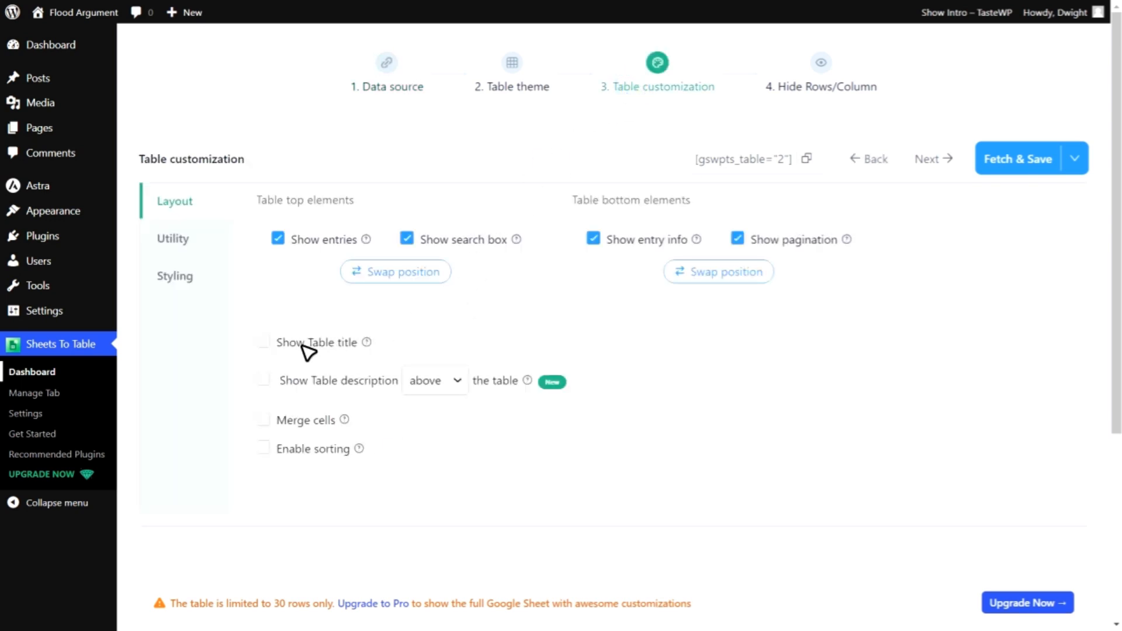
{"action": "left_click", "coordinate": [264, 342]}
{"action": "left_click", "coordinate": [265, 421]}
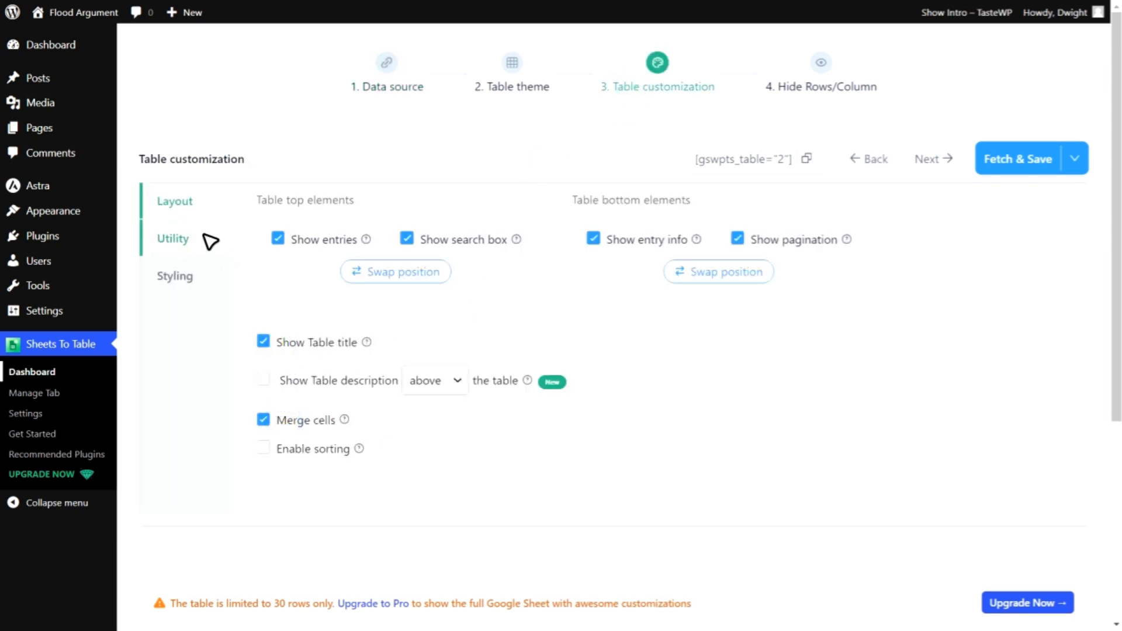
{"action": "left_click", "coordinate": [173, 239]}
{"action": "left_click", "coordinate": [265, 453]}
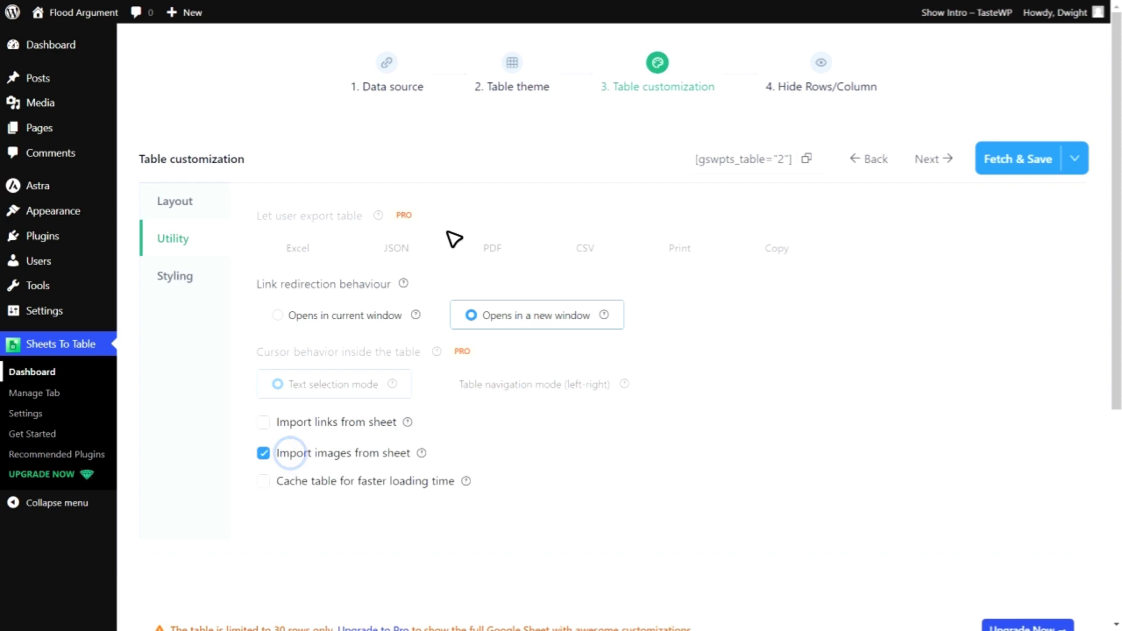
Step: Apply the Simple on dark theme, Fetch & Save the table and copy its shortcode
{"action": "left_click", "coordinate": [512, 86]}
{"action": "scroll", "coordinate": [326, 403], "scroll_direction": "down", "scroll_amount": 2}
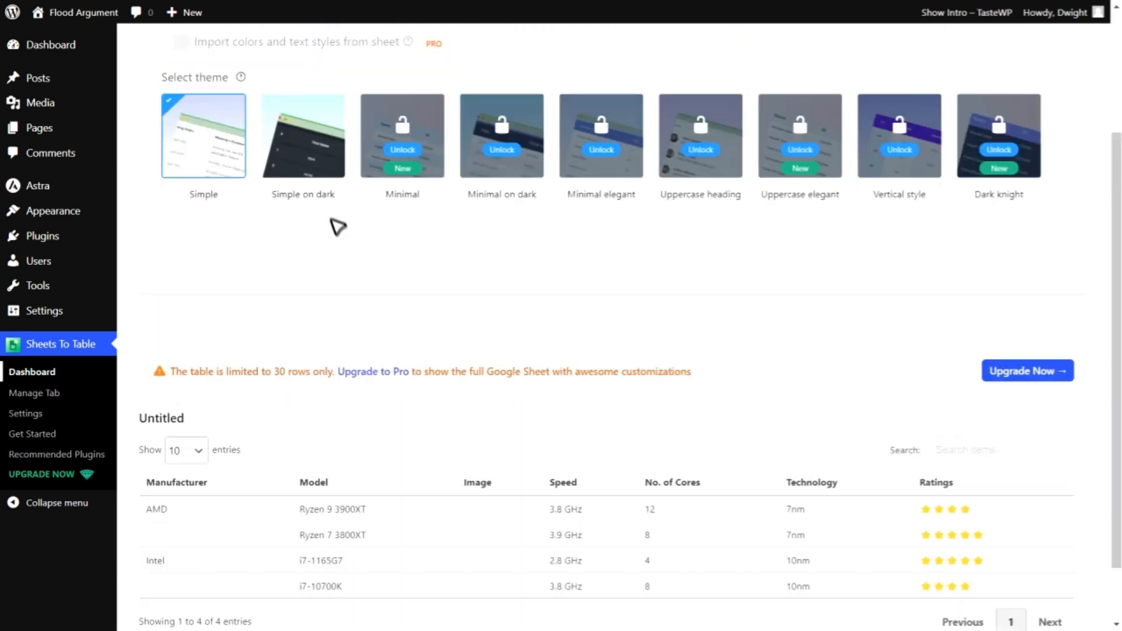
{"action": "left_click", "coordinate": [318, 156]}
{"action": "scroll", "coordinate": [526, 299], "scroll_direction": "up", "scroll_amount": 3}
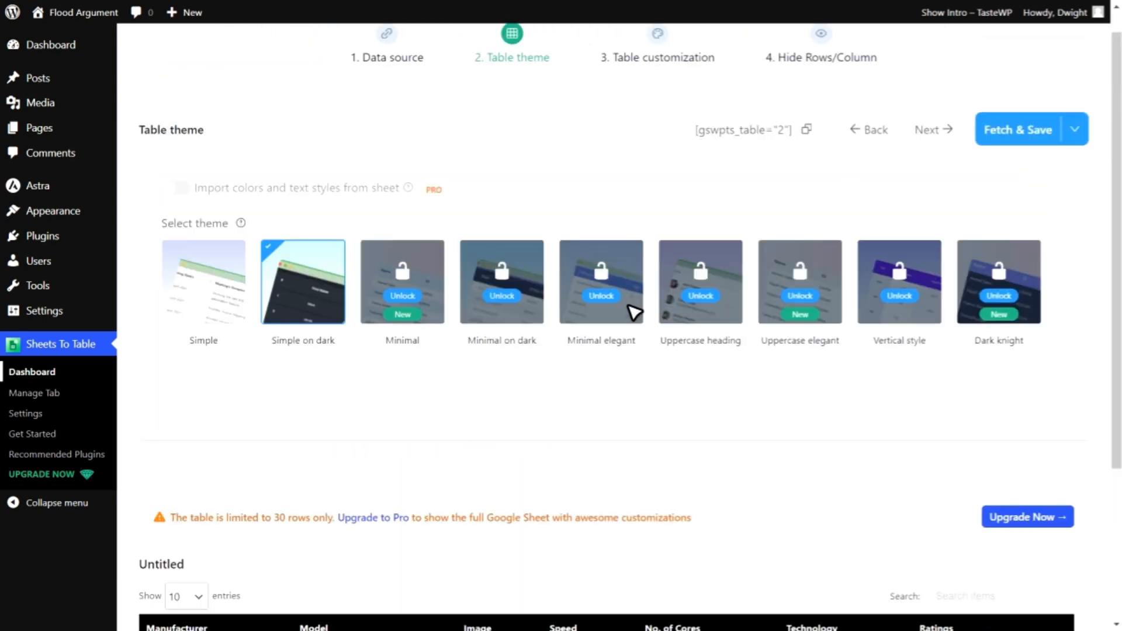
{"action": "scroll", "coordinate": [878, 219], "scroll_direction": "up", "scroll_amount": 1}
{"action": "left_click", "coordinate": [1017, 159]}
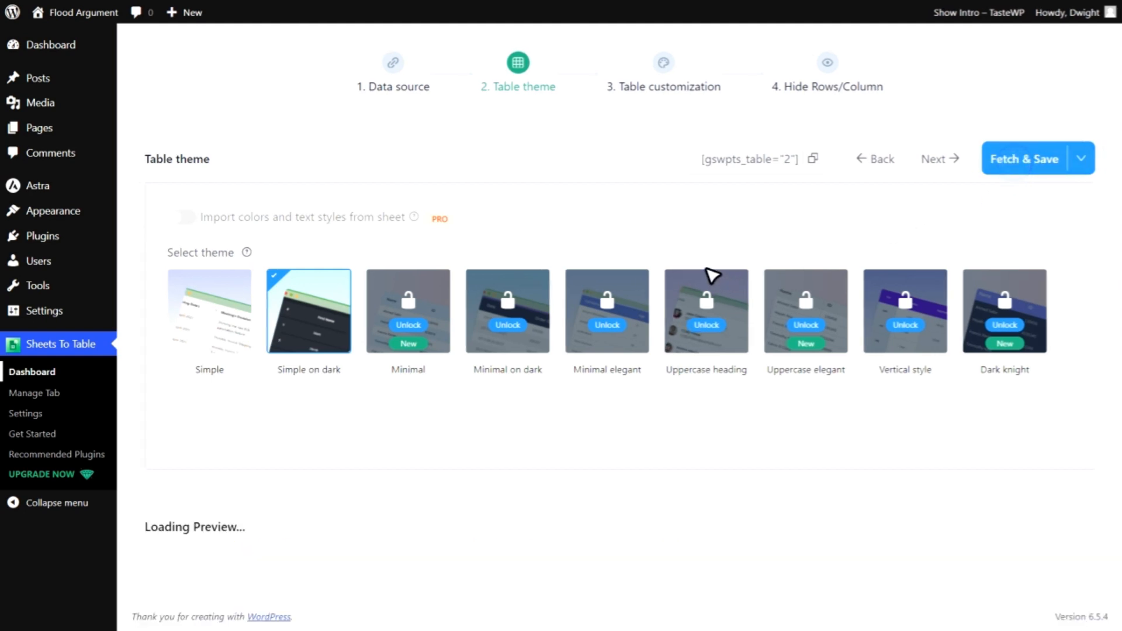
{"action": "left_click", "coordinate": [813, 159]}
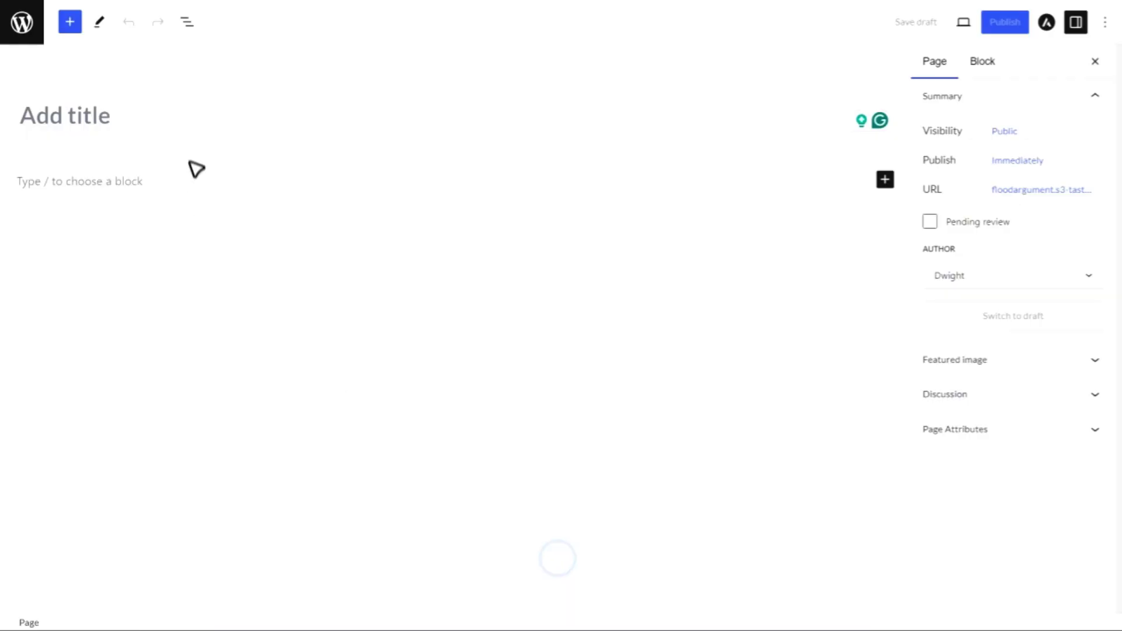
{"action": "left_click", "coordinate": [160, 122]}
{"action": "type", "text": "Processor Comparisons"}
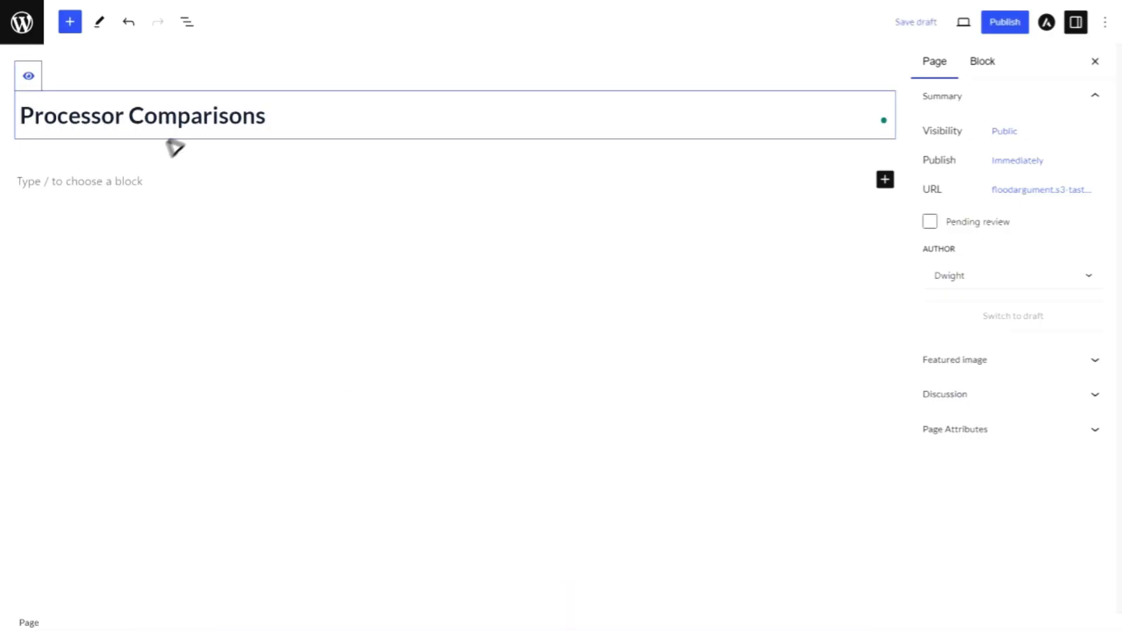
Step: Paste the table shortcode into the 'Processor Comparisons' page and publish it
{"action": "left_click", "coordinate": [141, 182]}
{"action": "right_click", "coordinate": [140, 182]}
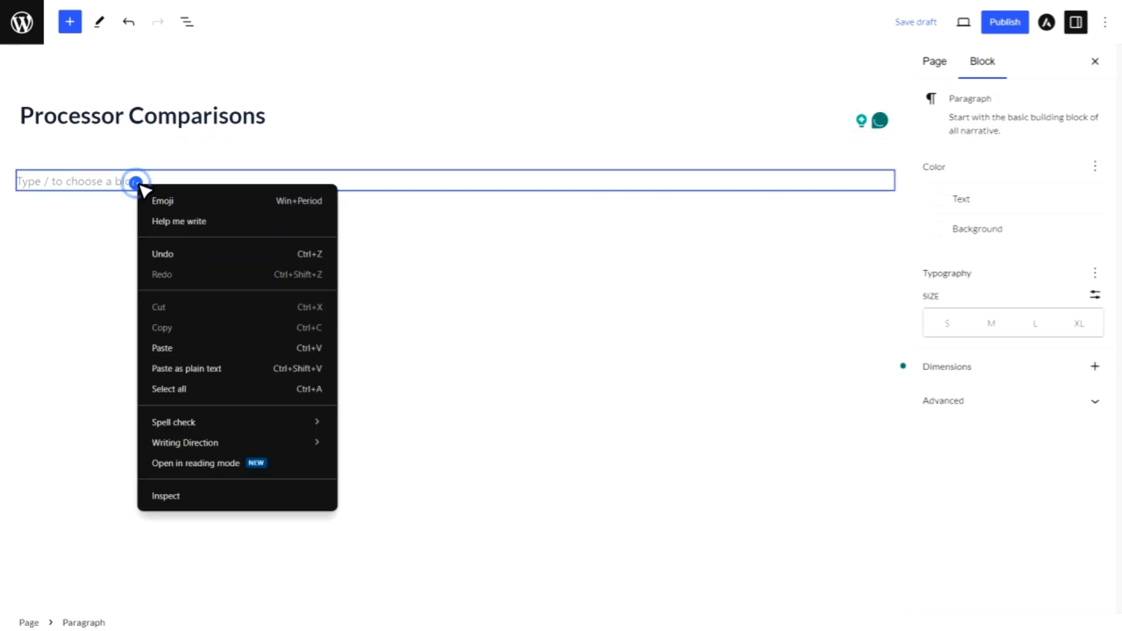
{"action": "left_click", "coordinate": [179, 343]}
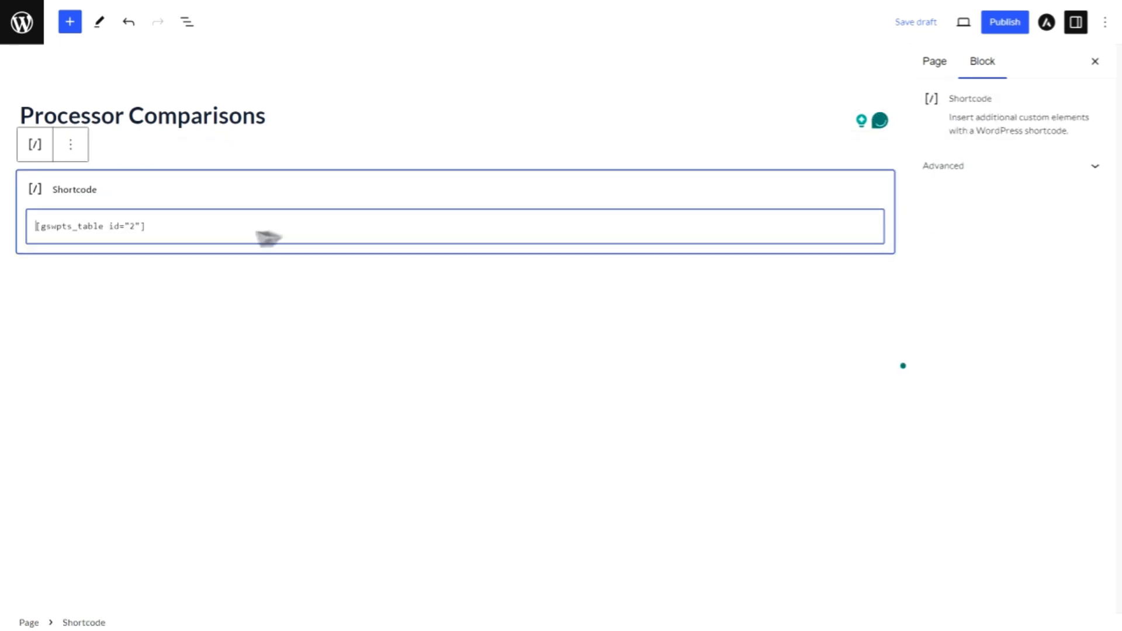
{"action": "left_click", "coordinate": [1007, 21]}
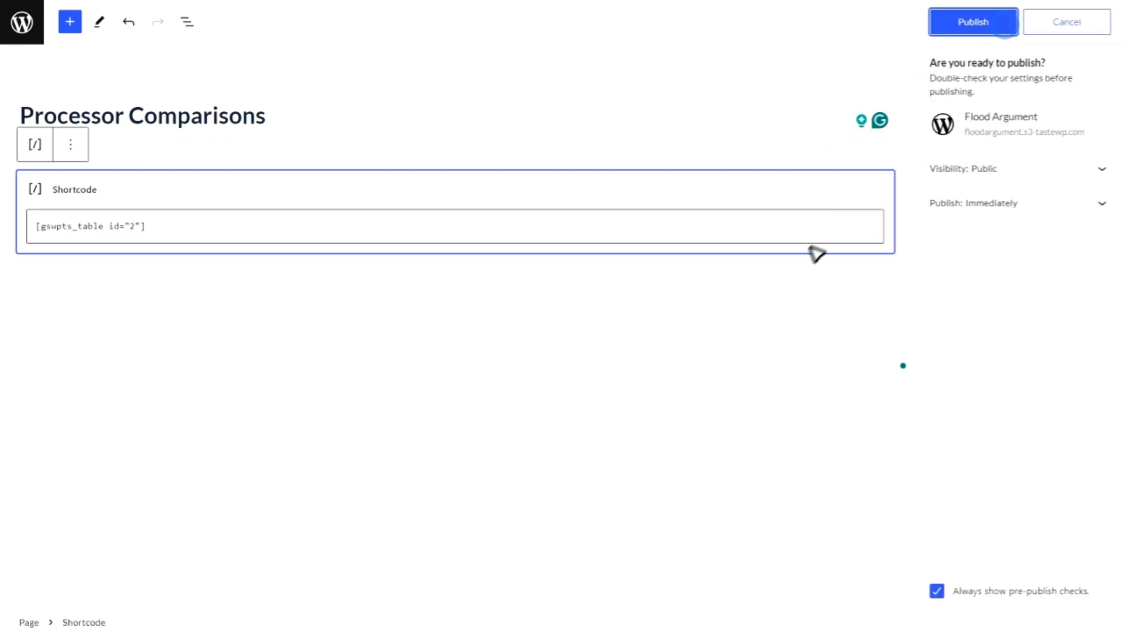
{"action": "left_click", "coordinate": [966, 27]}
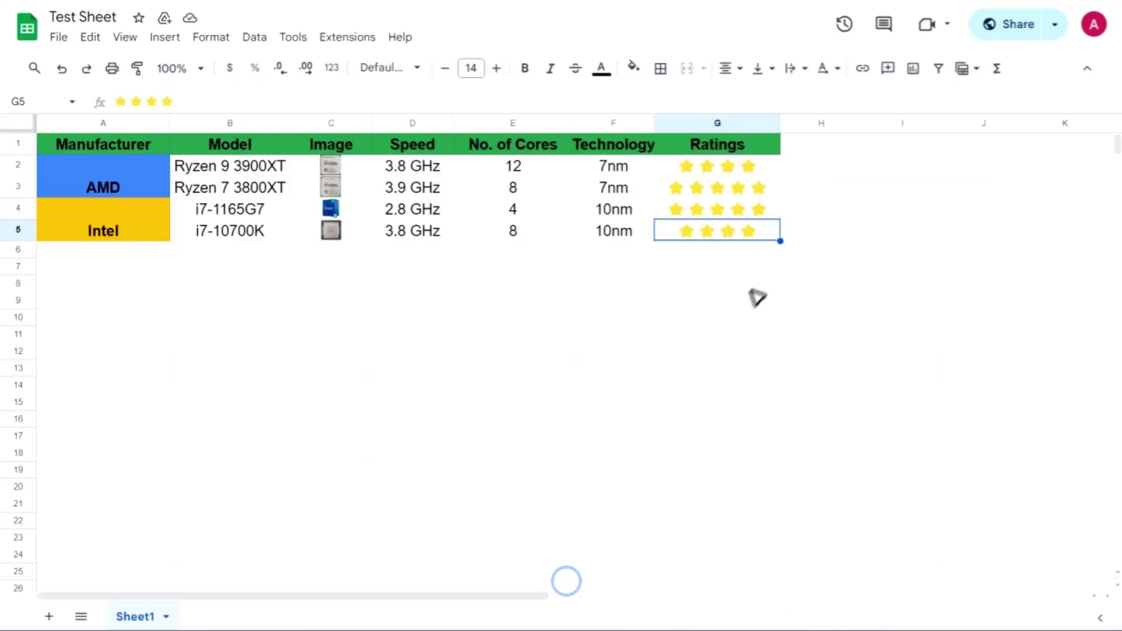
Step: Edit the sheet so G5 (i7-10700K) rates two stars and G3 (Ryzen 7 3800XT) four
{"action": "left_click", "coordinate": [770, 235]}
{"action": "key", "text": "BackSpace"}
{"action": "key", "text": "BackSpace"}
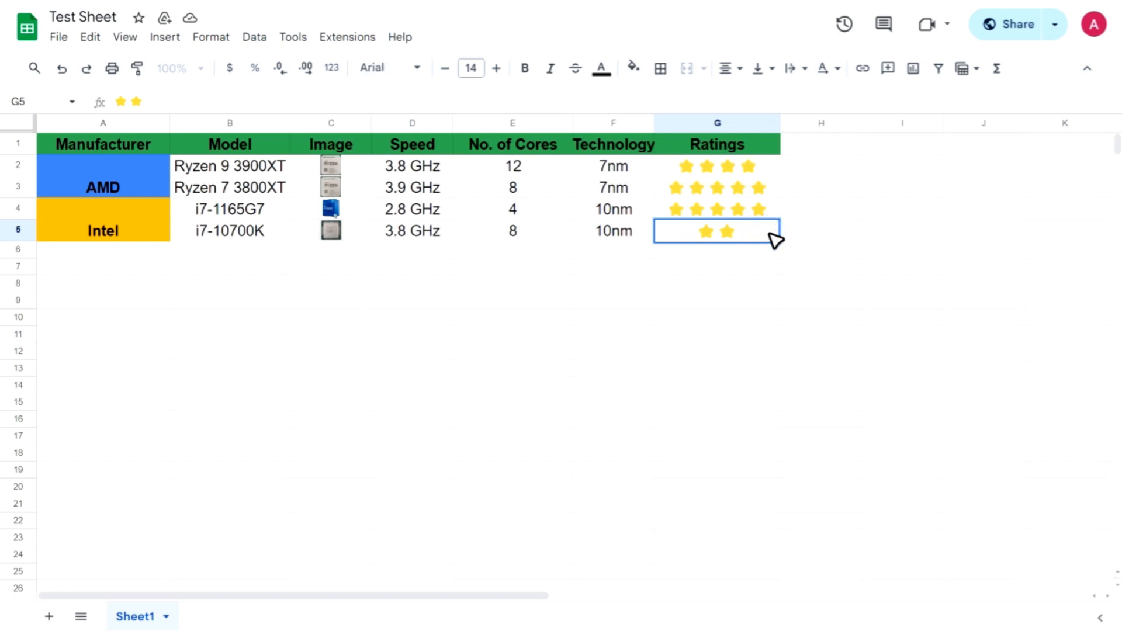
{"action": "double_click", "coordinate": [772, 188]}
{"action": "key", "text": "BackSpace"}
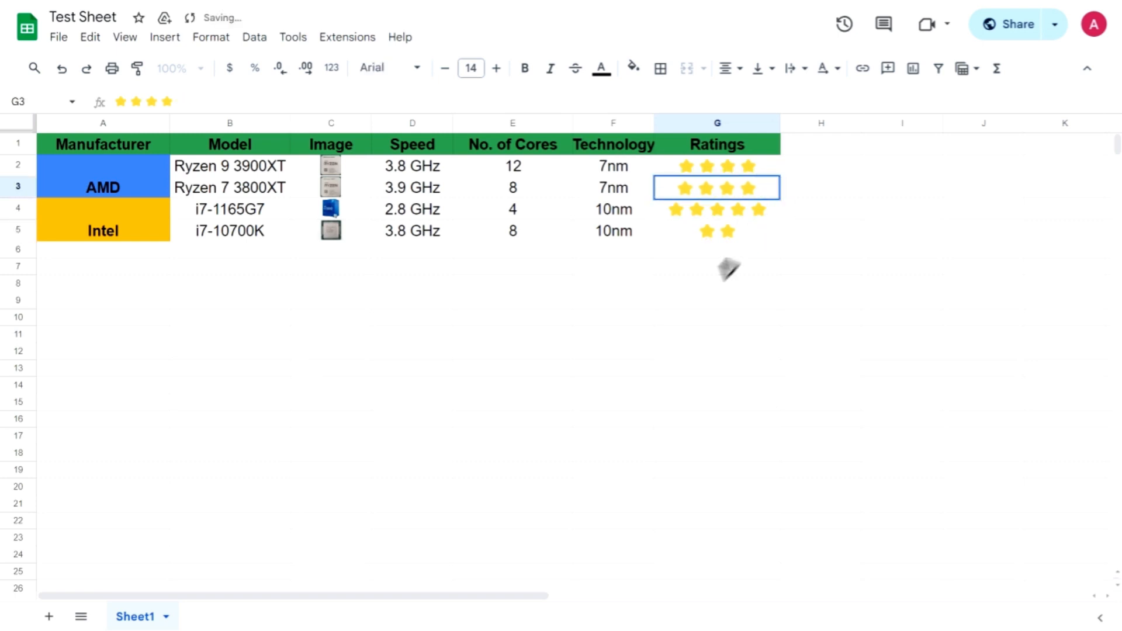
{"action": "left_click", "coordinate": [702, 251]}
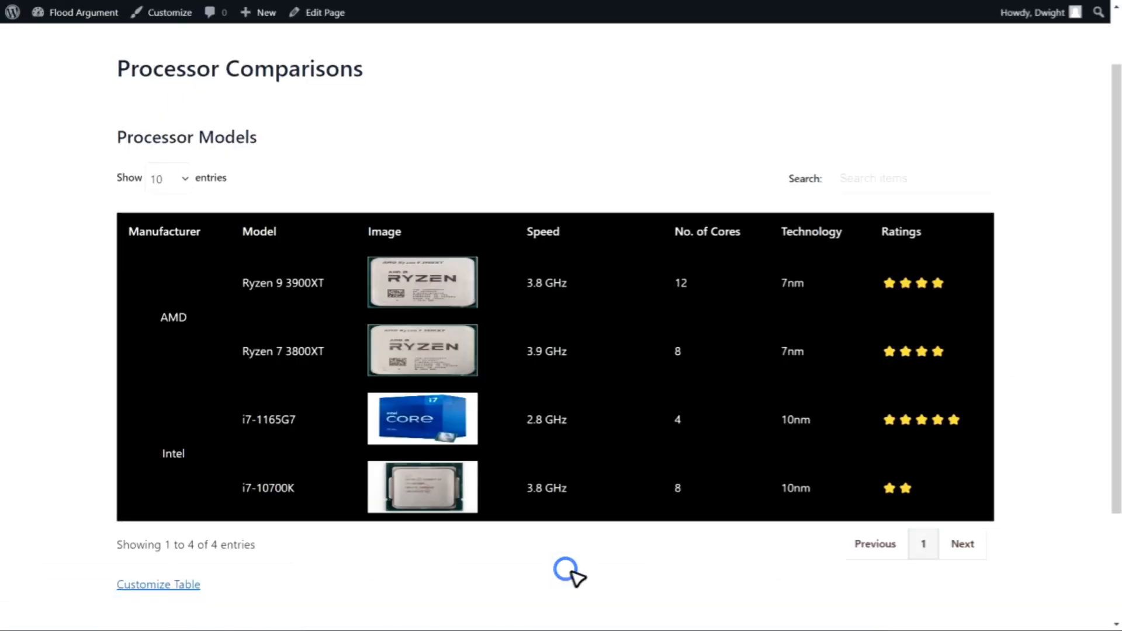